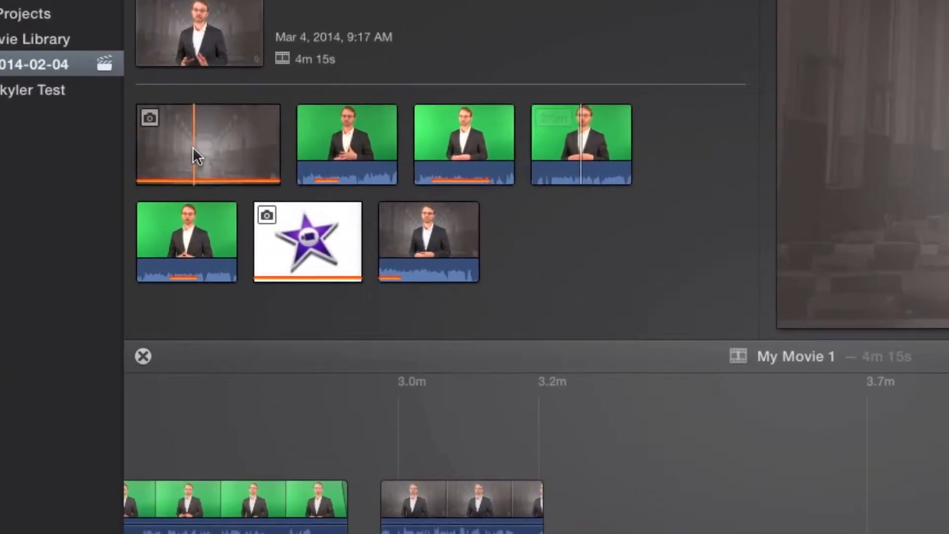
# Append the lecture hall background still to the end of the movie timeline and lengthen it to about 56 seconds.
pyautogui.click(191, 177)
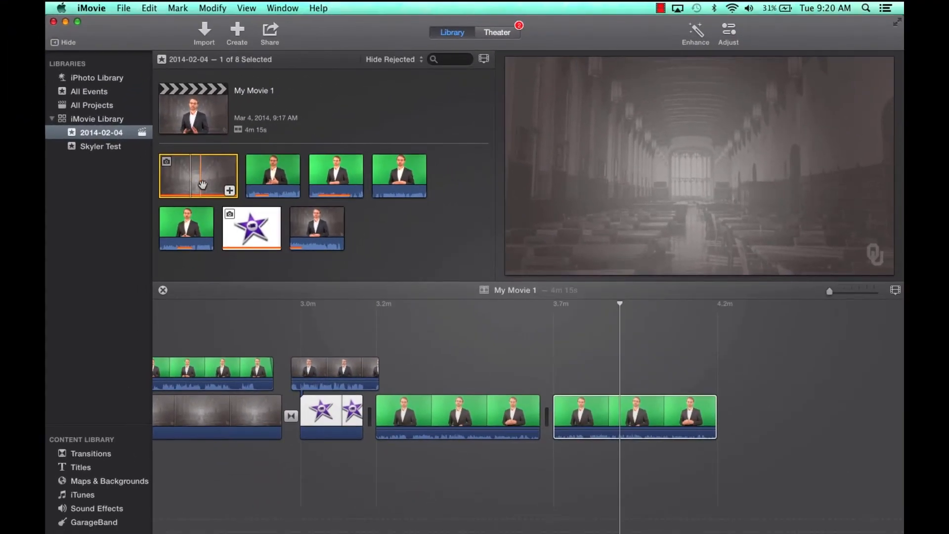
pyautogui.click(229, 189)
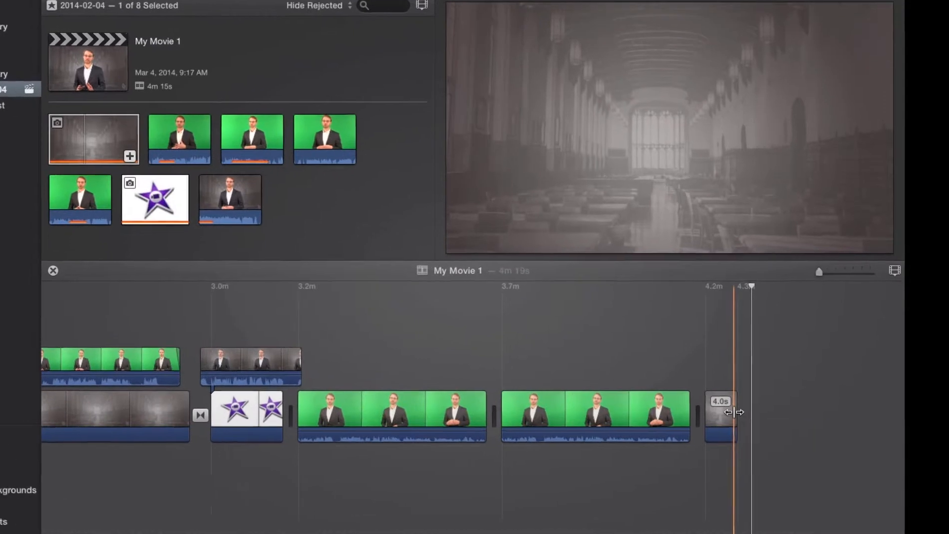
pyautogui.moveTo(757, 413); pyautogui.dragTo(866, 392)
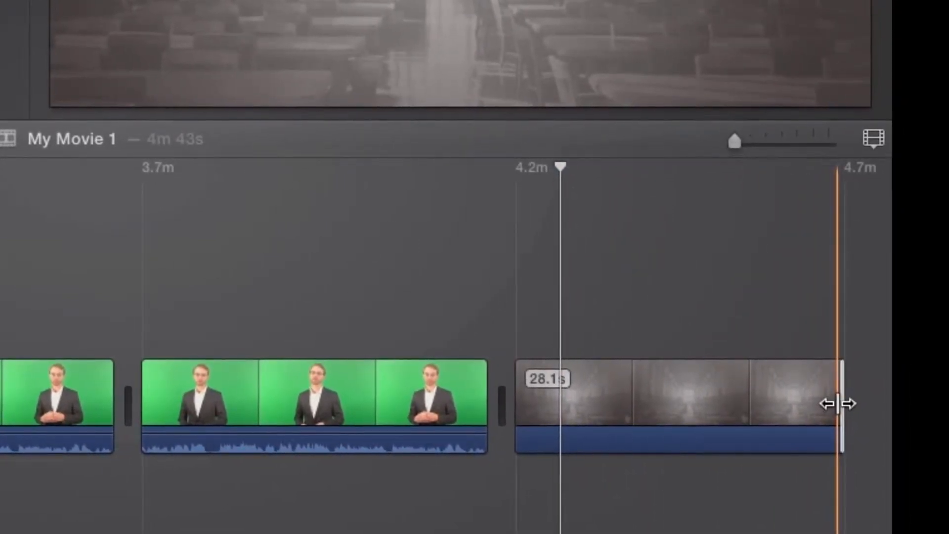
pyautogui.moveTo(838, 403)
pyautogui.mouseDown()
pyautogui.moveTo(851, 399)
pyautogui.moveTo(833, 395)
pyautogui.mouseUp()
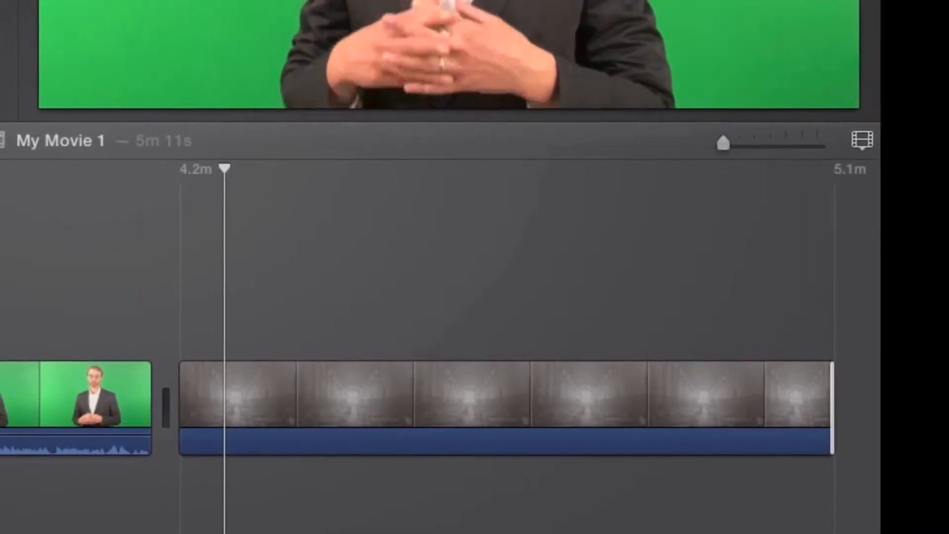
# Extend the last green-screen clip before the background still so it covers more of its source footage.
pyautogui.click(321, 412)
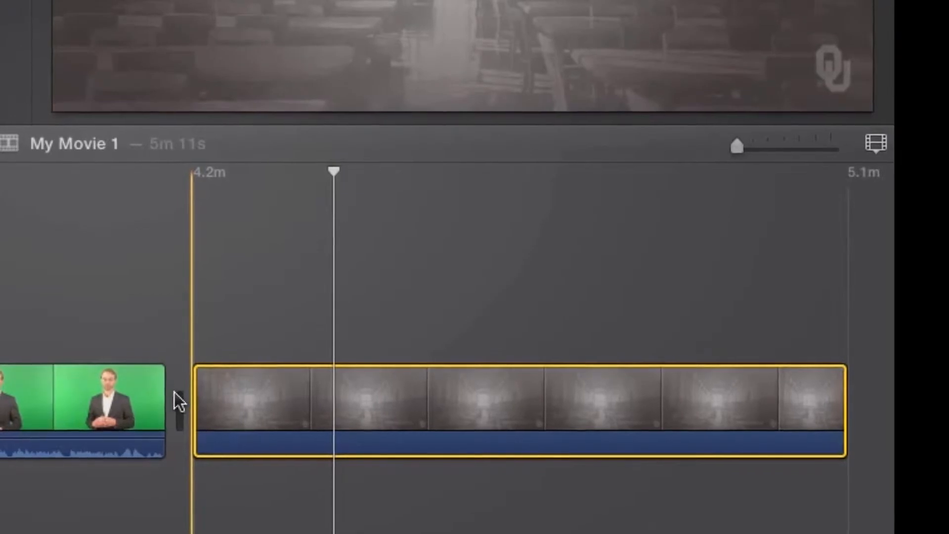
pyautogui.moveTo(165, 395); pyautogui.dragTo(400, 395)
pyautogui.moveTo(0, 365); pyautogui.dragTo(148, 345)
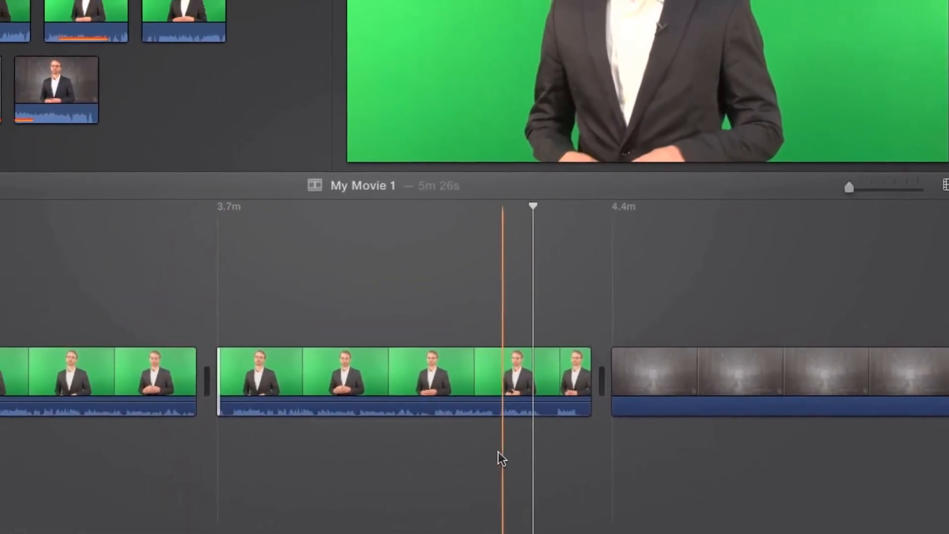
# Set the cropping style of the background still in the timeline to Fit.
pyautogui.click(626, 385)
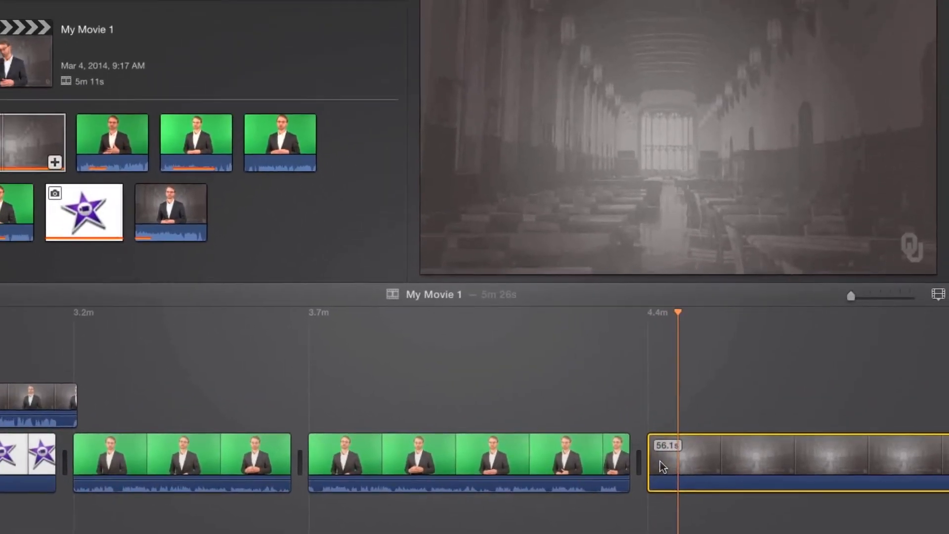
pyautogui.click(662, 464)
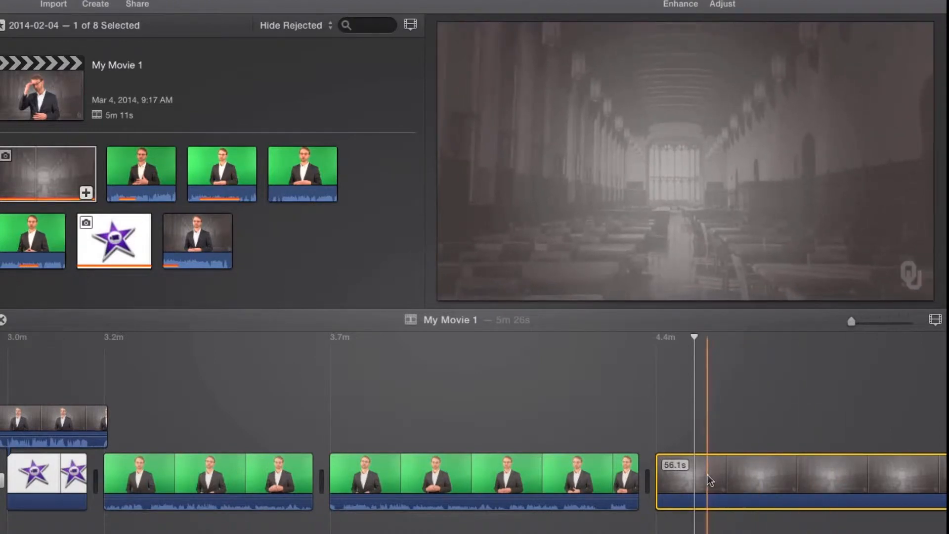
pyautogui.click(780, 471)
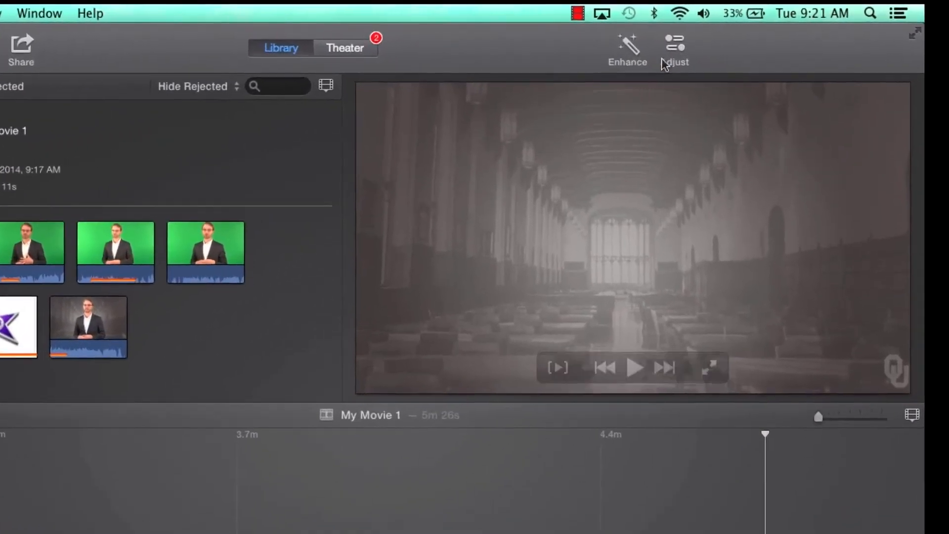
pyautogui.click(663, 59)
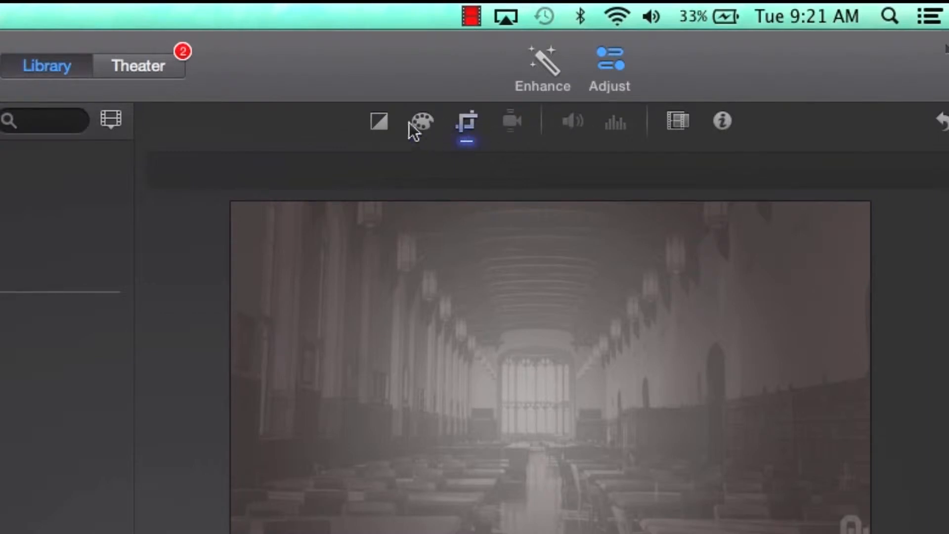
pyautogui.click(467, 123)
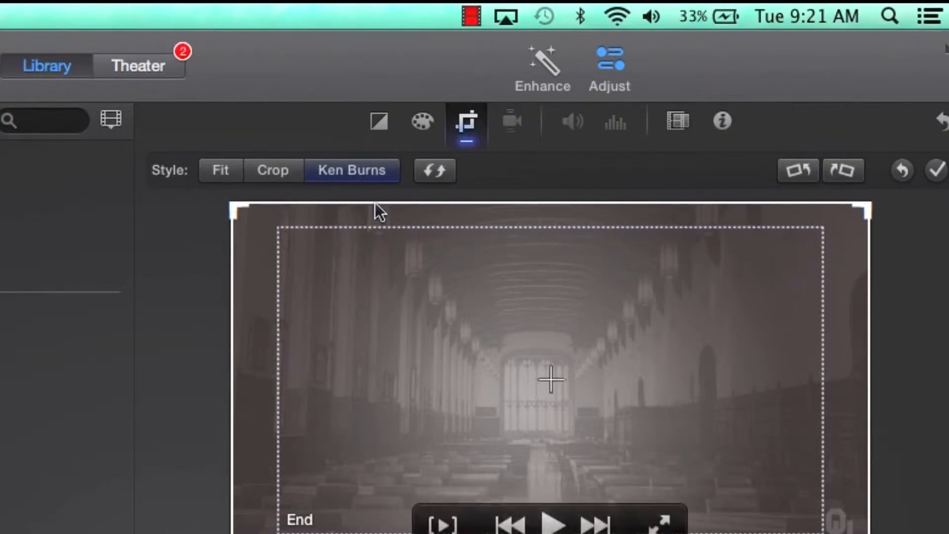
pyautogui.click(221, 171)
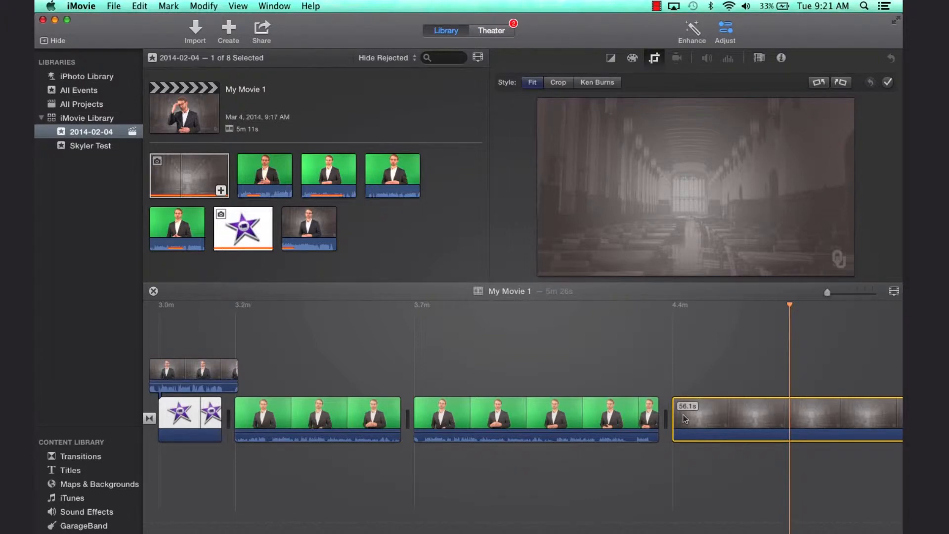
# Move the last green-screen clip onto the track above the background still as an overlay.
pyautogui.click(601, 415)
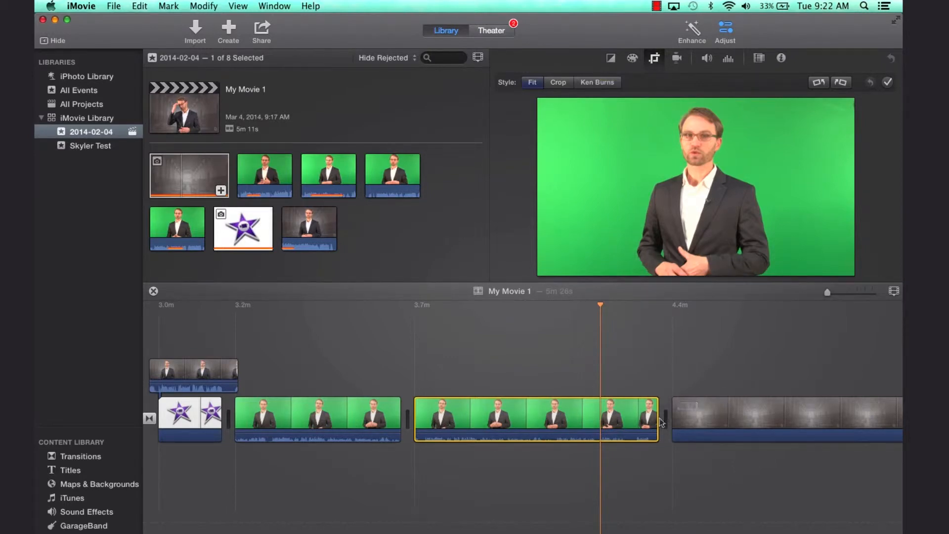
pyautogui.click(632, 415)
pyautogui.moveTo(621, 416); pyautogui.dragTo(665, 357)
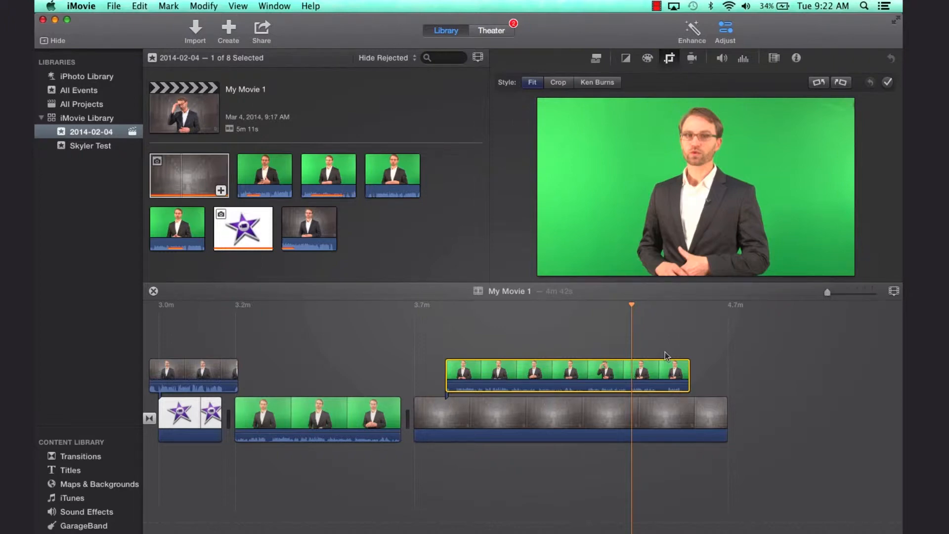
# Set the video overlay mode of the green-screen clip above the background to Green/Blue Screen.
pyautogui.click(653, 409)
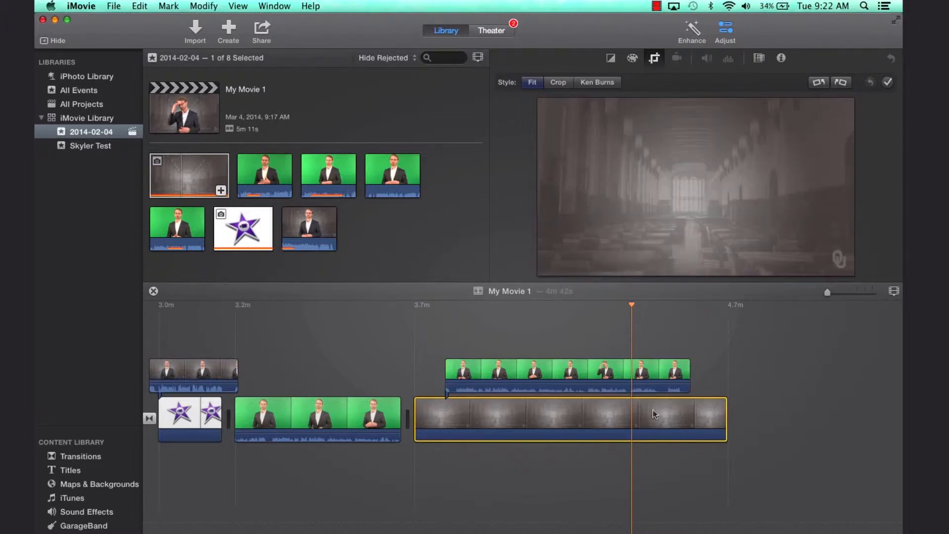
pyautogui.click(576, 378)
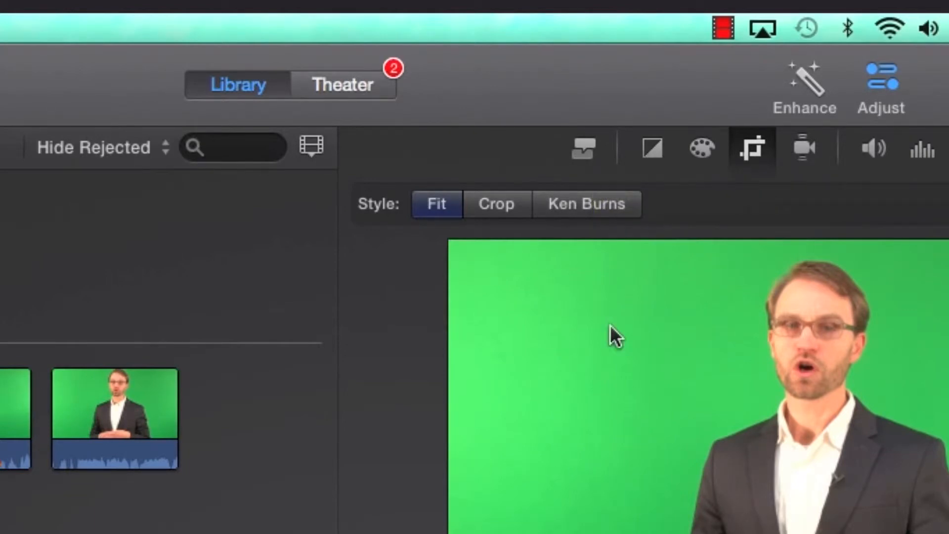
pyautogui.click(884, 85)
pyautogui.click(883, 85)
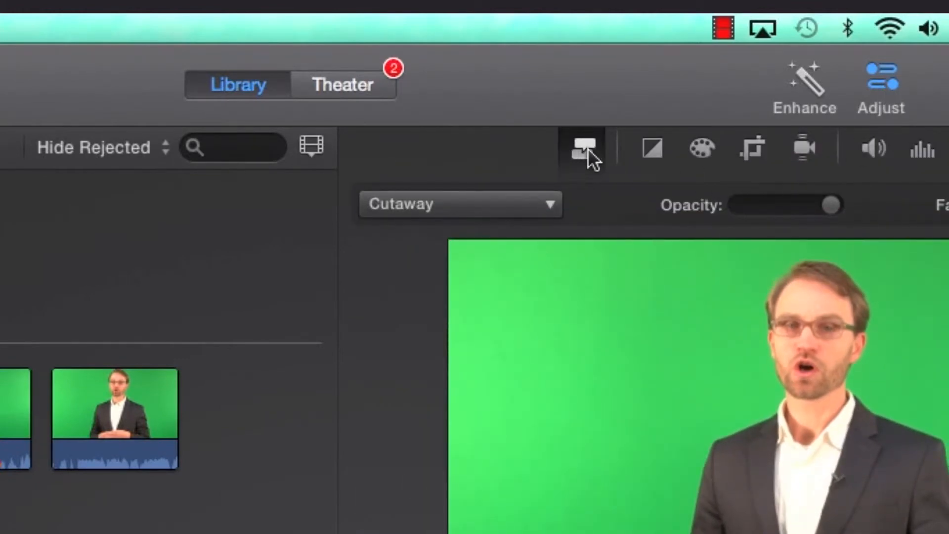
pyautogui.click(511, 205)
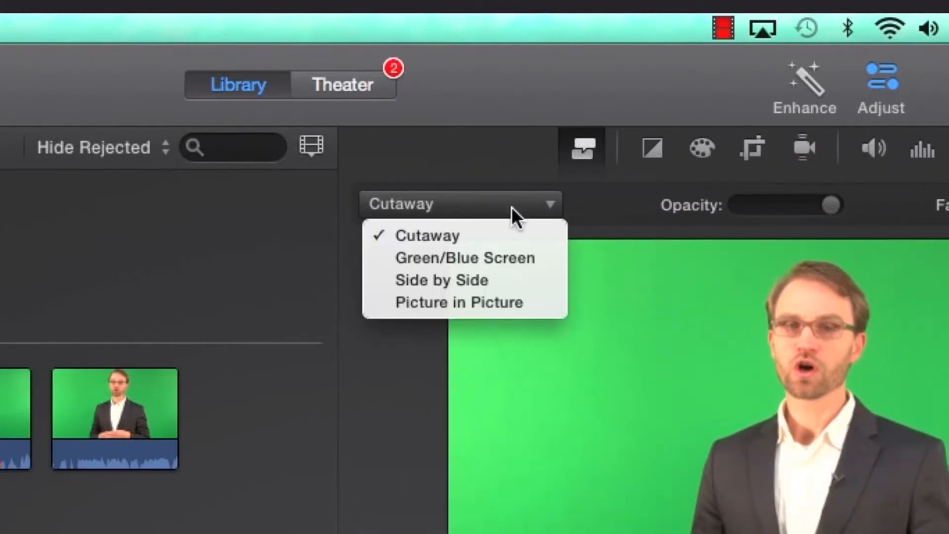
pyautogui.click(511, 251)
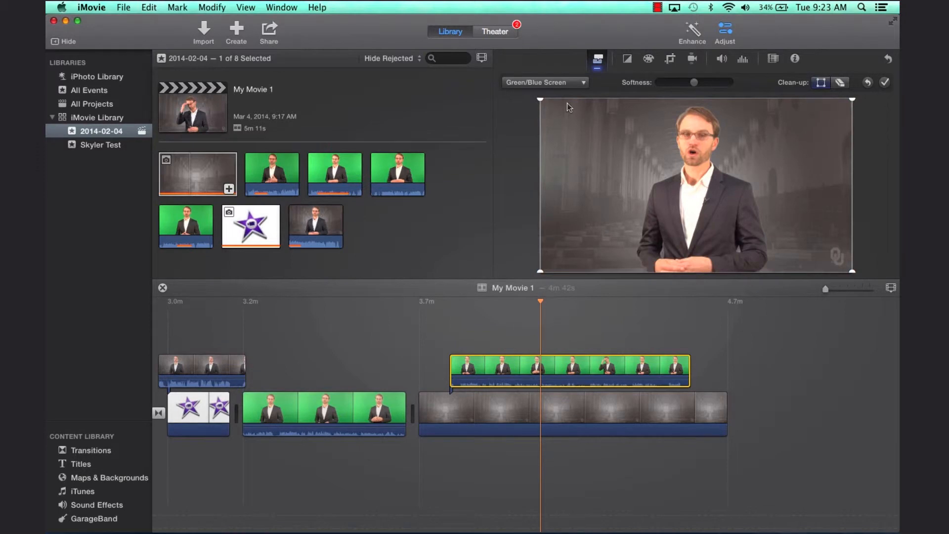
# Adjust the keyed overlay's softness, trying the minimum and settling well above the midpoint.
pyautogui.moveTo(657, 177)
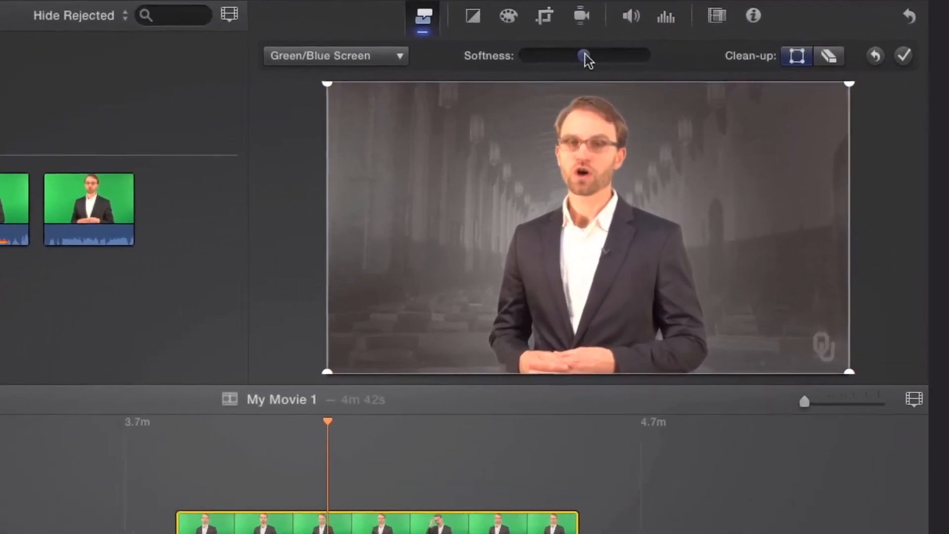
pyautogui.moveTo(548, 42); pyautogui.dragTo(554, 44)
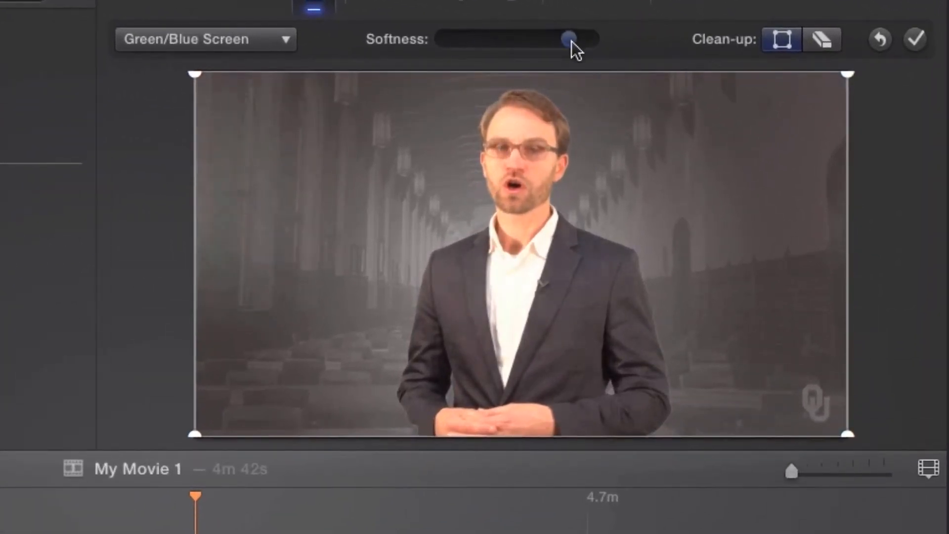
pyautogui.moveTo(630, 227)
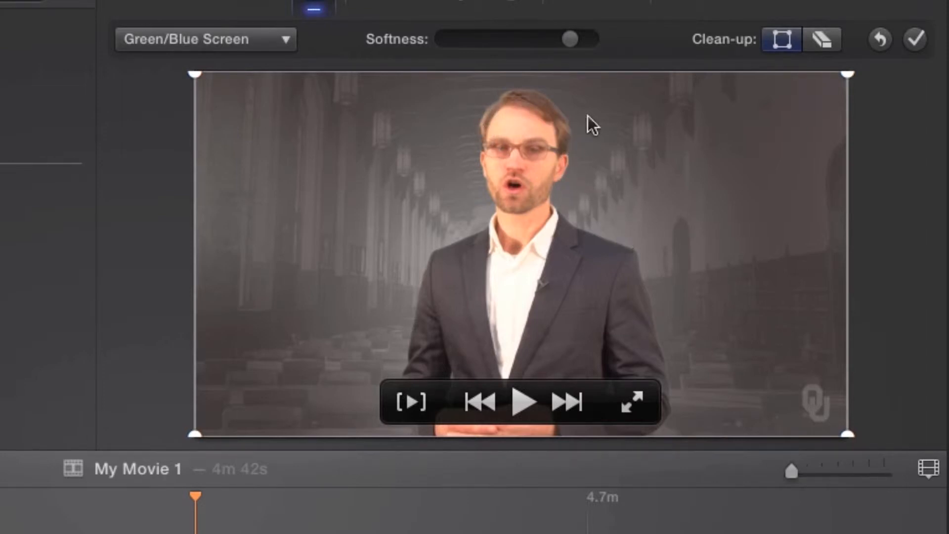
pyautogui.moveTo(569, 43); pyautogui.dragTo(445, 53)
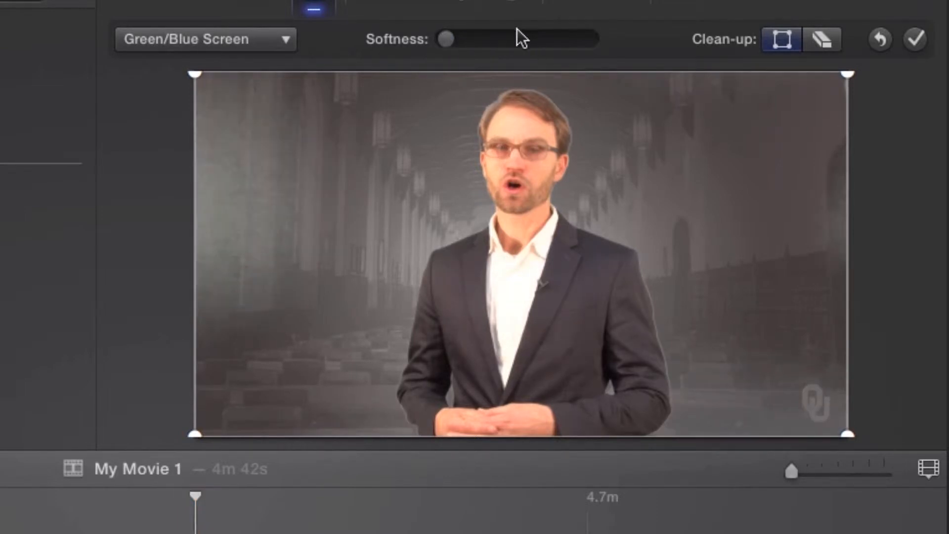
pyautogui.click(535, 40)
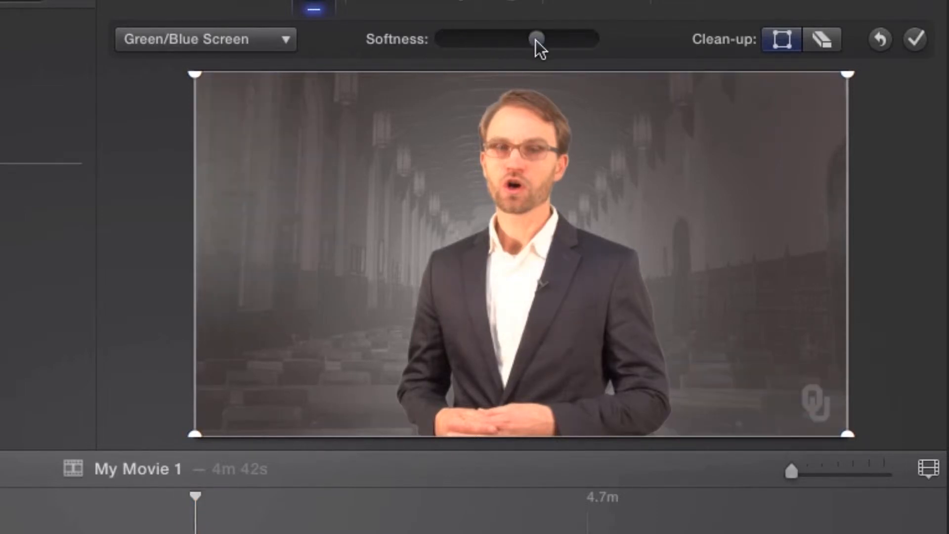
pyautogui.click(566, 41)
# Pull the four clean-up crop corners of the keyed overlay in around the presenter, and play back the composite.
pyautogui.click(822, 39)
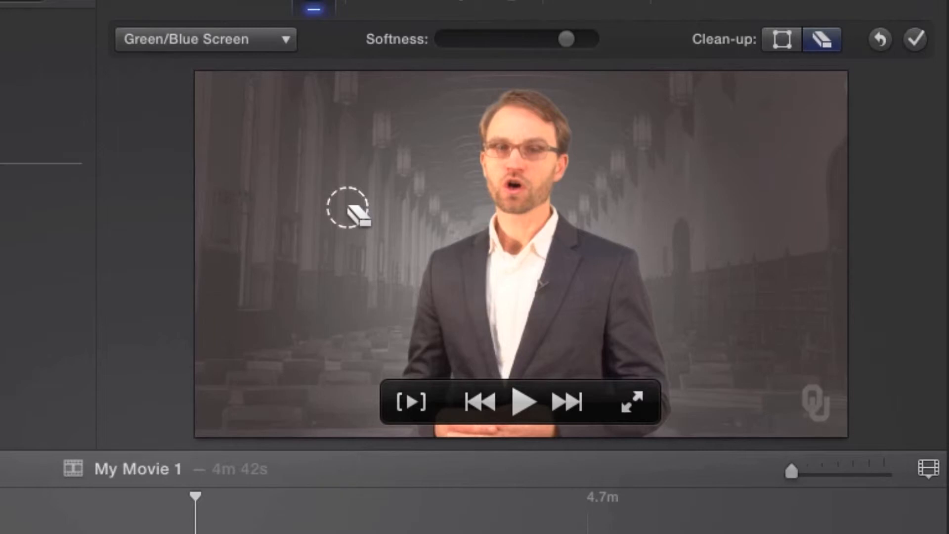
pyautogui.click(781, 40)
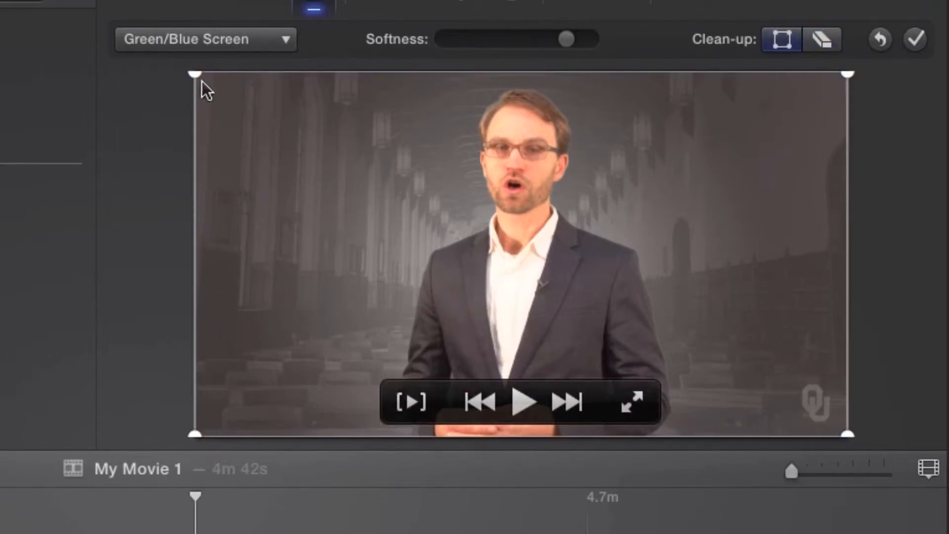
pyautogui.moveTo(196, 75); pyautogui.dragTo(357, 52)
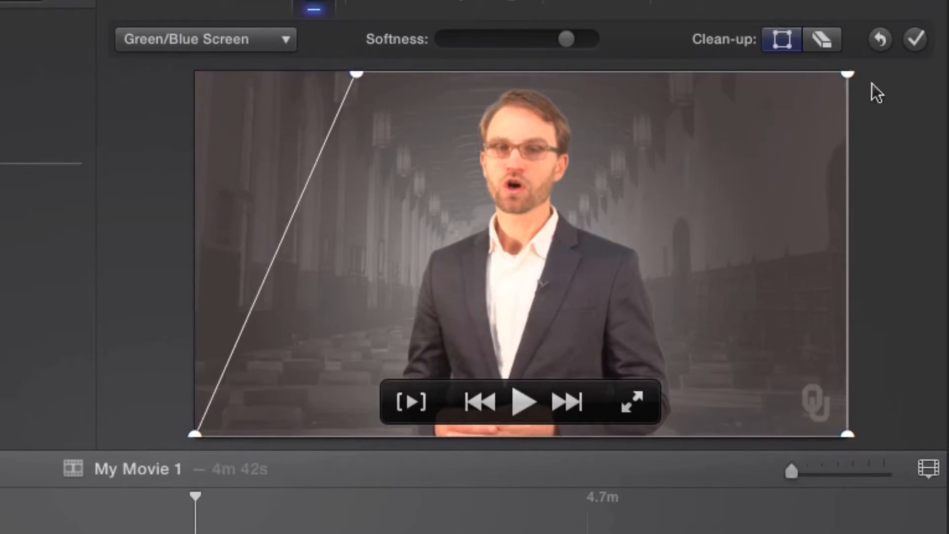
pyautogui.moveTo(847, 75); pyautogui.dragTo(667, 64)
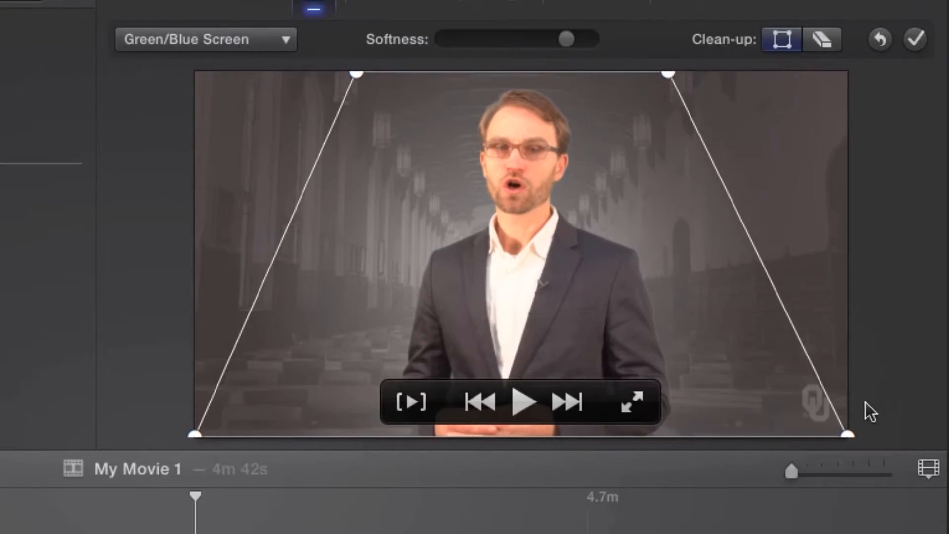
pyautogui.moveTo(848, 434); pyautogui.dragTo(752, 434)
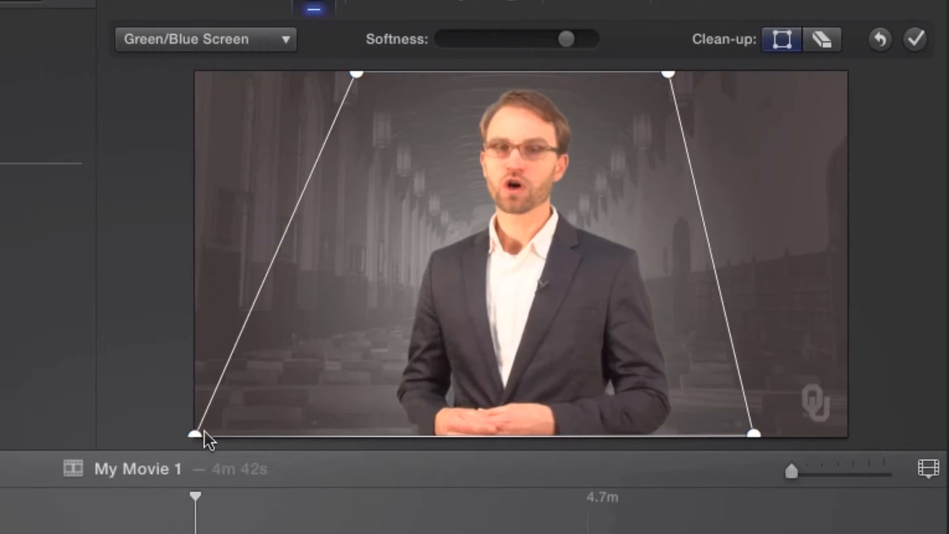
pyautogui.moveTo(197, 433); pyautogui.dragTo(300, 448)
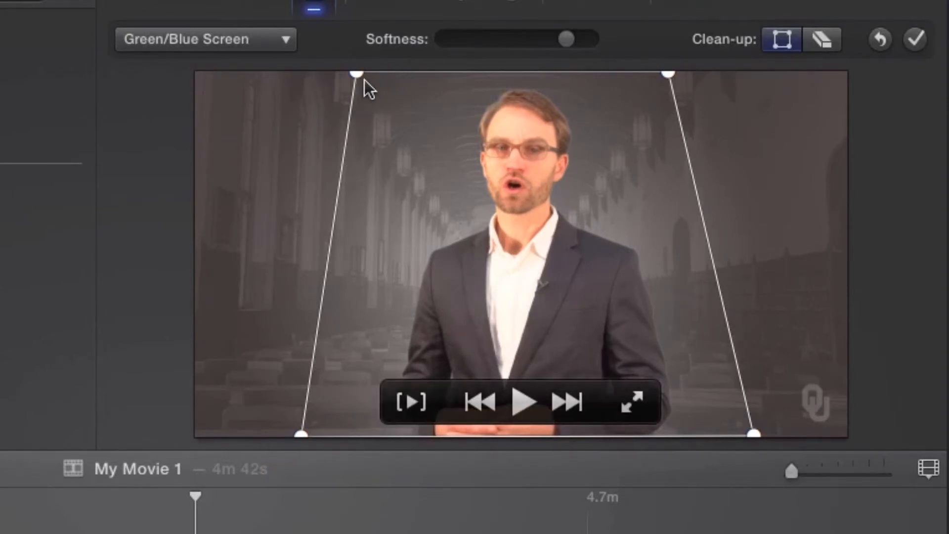
pyautogui.moveTo(357, 77); pyautogui.dragTo(335, 44)
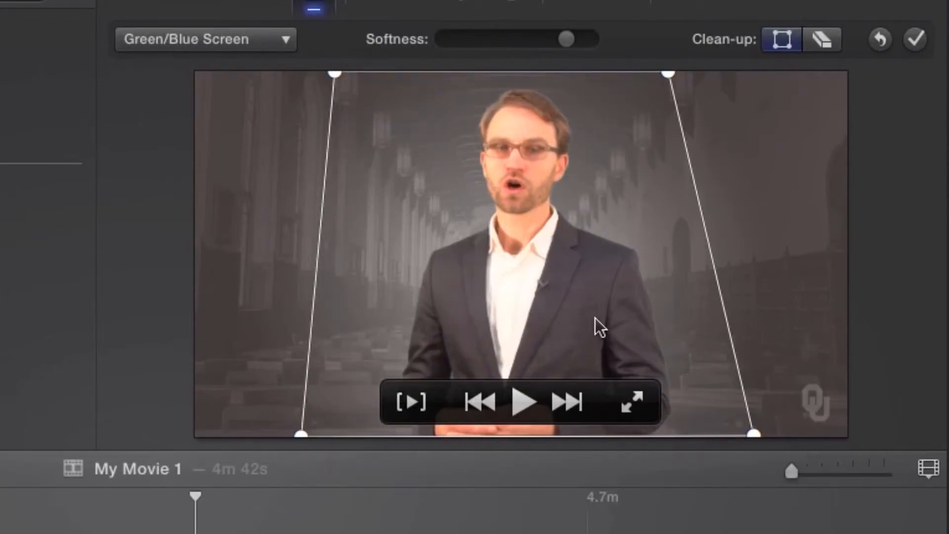
pyautogui.click(287, 514)
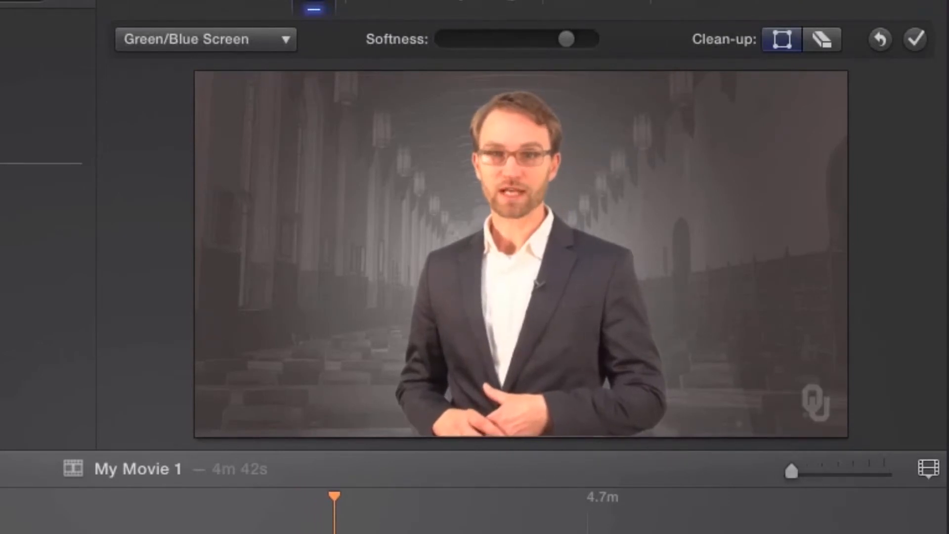
pyautogui.press('space')
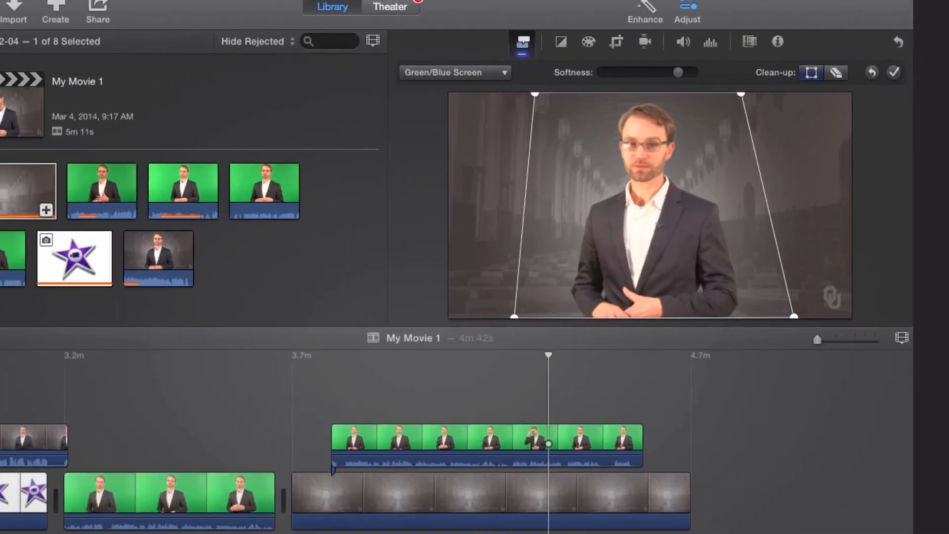
# Add a Circle Open transition between the last main-track green-screen clip and the background still, and play it back.
pyautogui.click(16, 485)
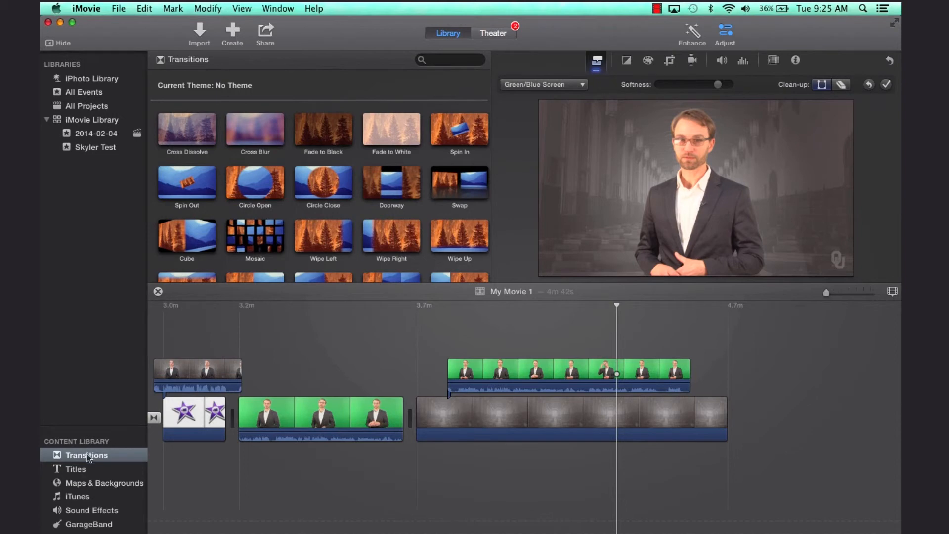
pyautogui.click(251, 185)
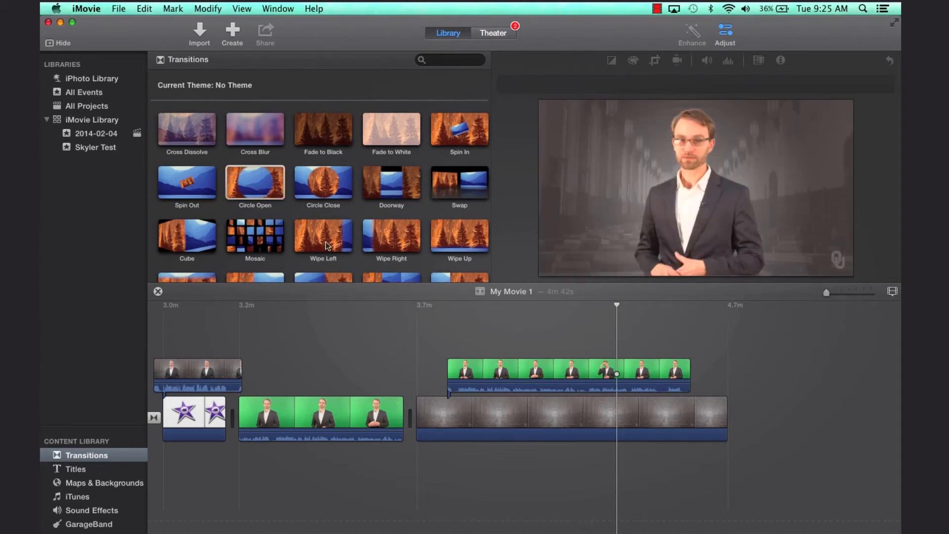
pyautogui.moveTo(262, 198); pyautogui.dragTo(402, 405)
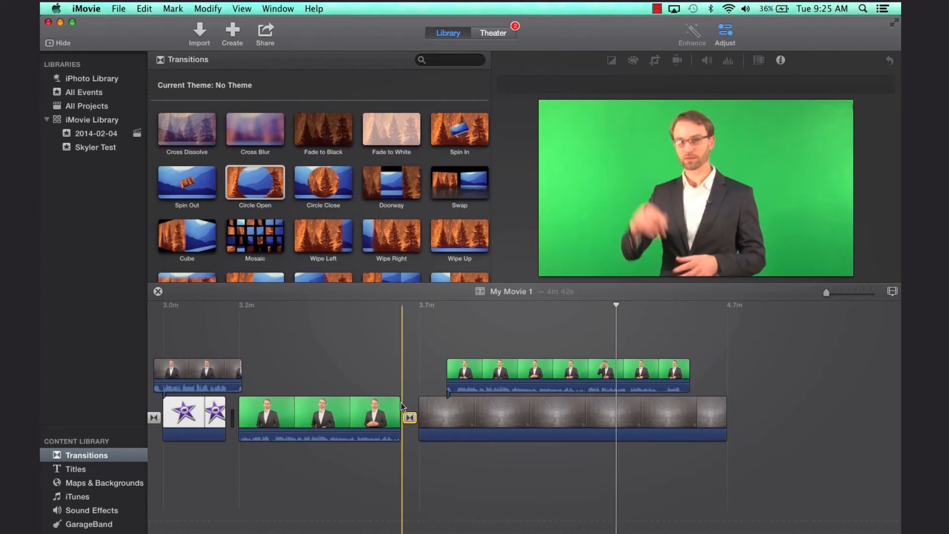
pyautogui.press('space')
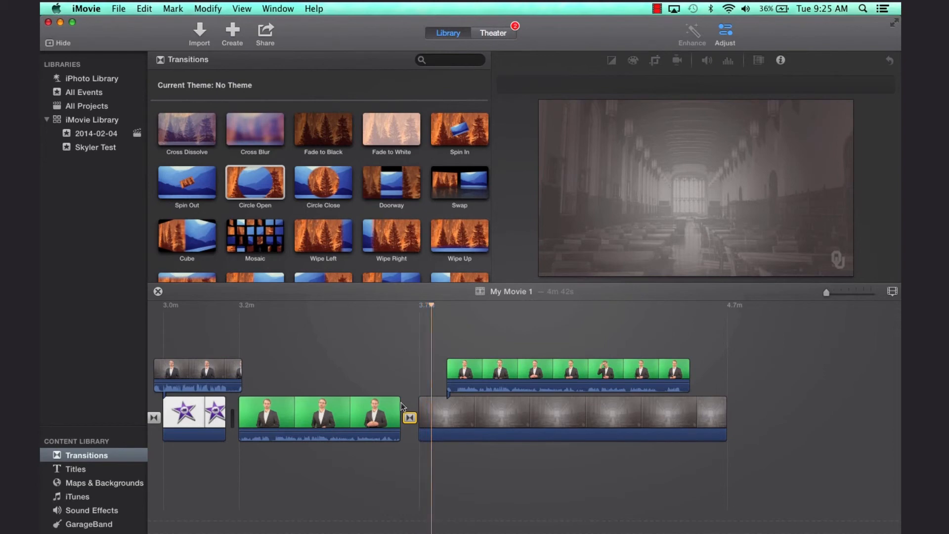
# Add a Mosaic transition between the star logo still and the green-screen clip, and play back the transitions.
pyautogui.click(256, 245)
pyautogui.press('space')
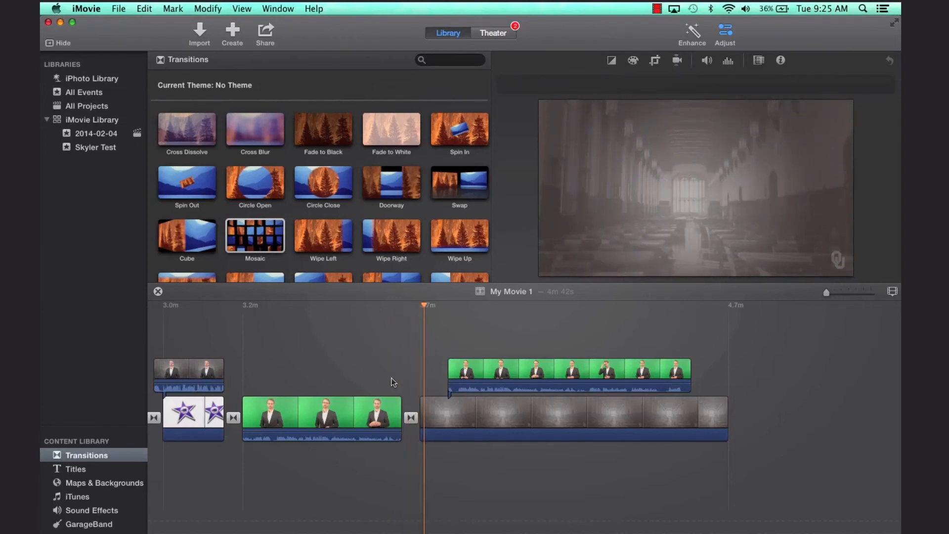
# Shift the green-screen overlay slightly later above the background still and give it a video fade at both its start and end.
pyautogui.click(558, 383)
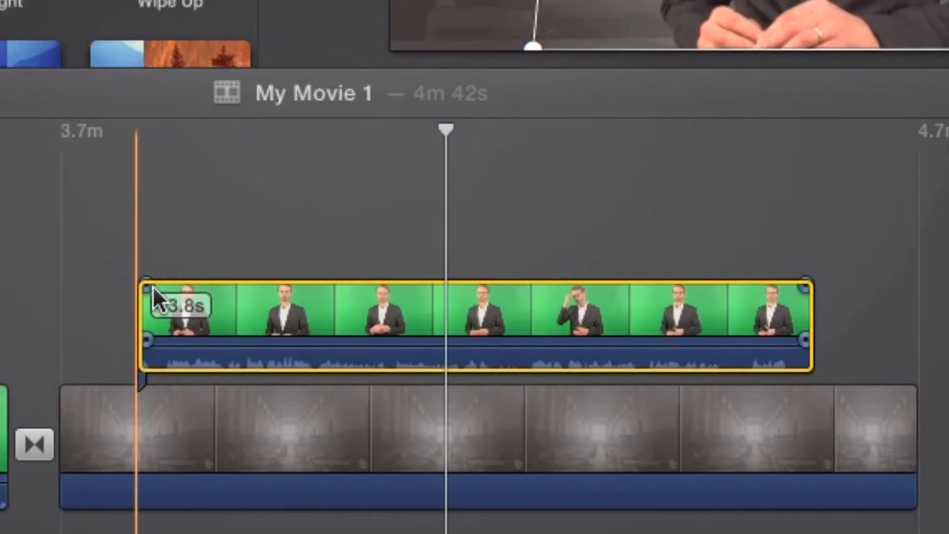
pyautogui.moveTo(153, 286); pyautogui.dragTo(173, 285)
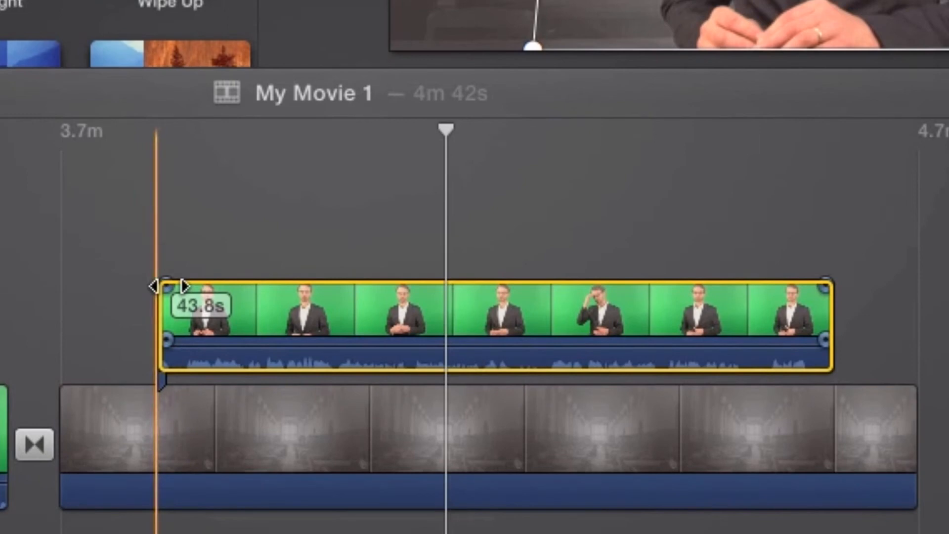
pyautogui.moveTo(189, 286); pyautogui.dragTo(237, 283)
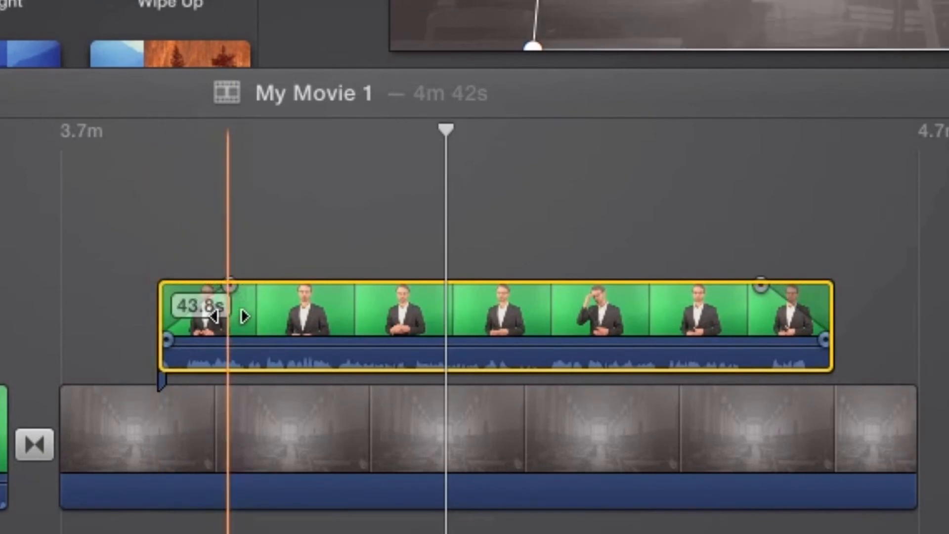
pyautogui.click(141, 409)
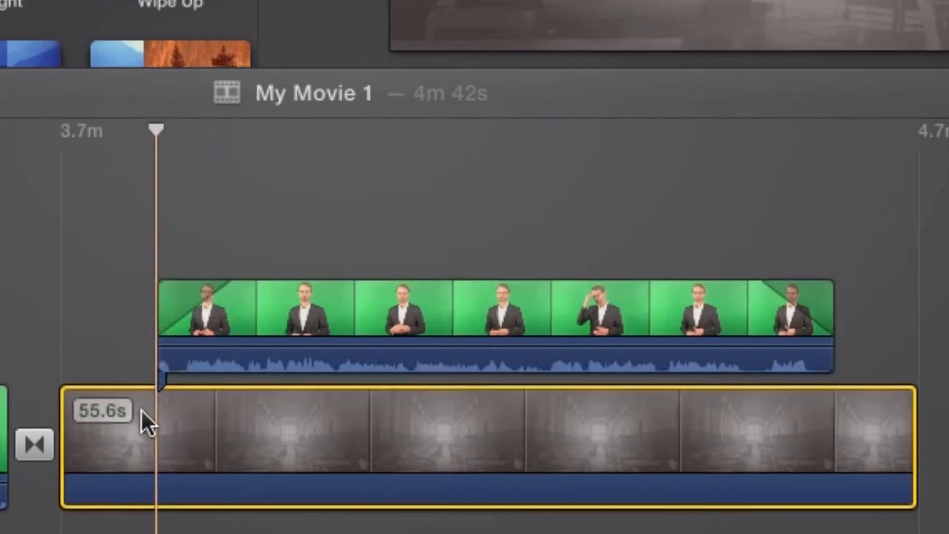